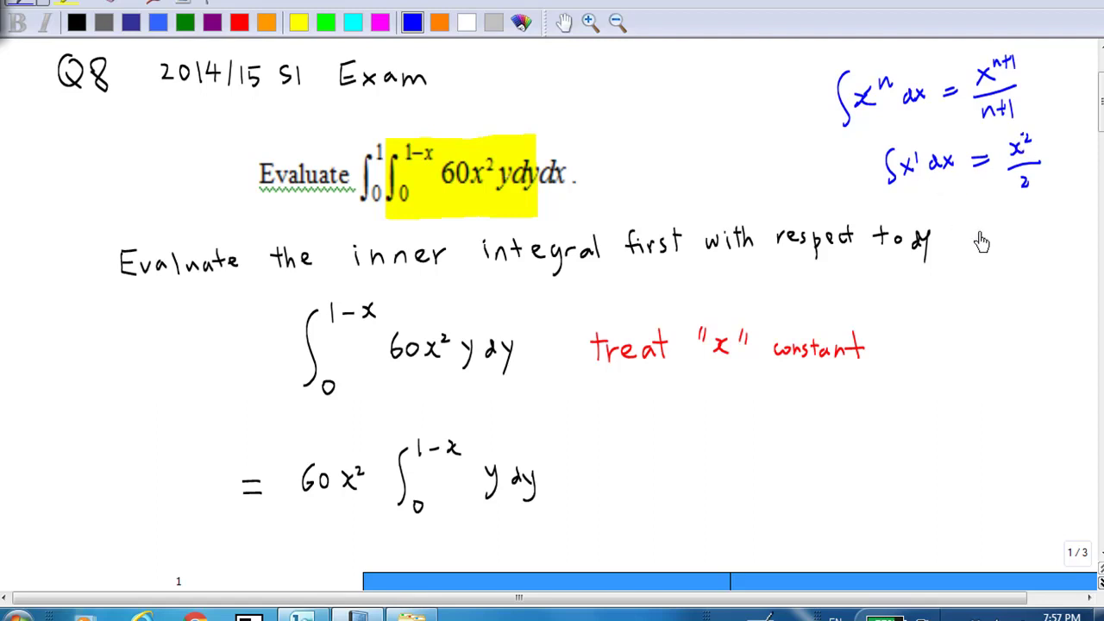
Step: Circle the two power-rule formulas in blue, then begin the next equals sign in black ink
mouse_move(826, 58)
left_mouse_down()
mouse_move(1008, 50)
mouse_move(1072, 91)
mouse_move(1072, 181)
mouse_move(1039, 208)
mouse_move(904, 214)
mouse_move(837, 181)
mouse_move(804, 85)
left_mouse_up()
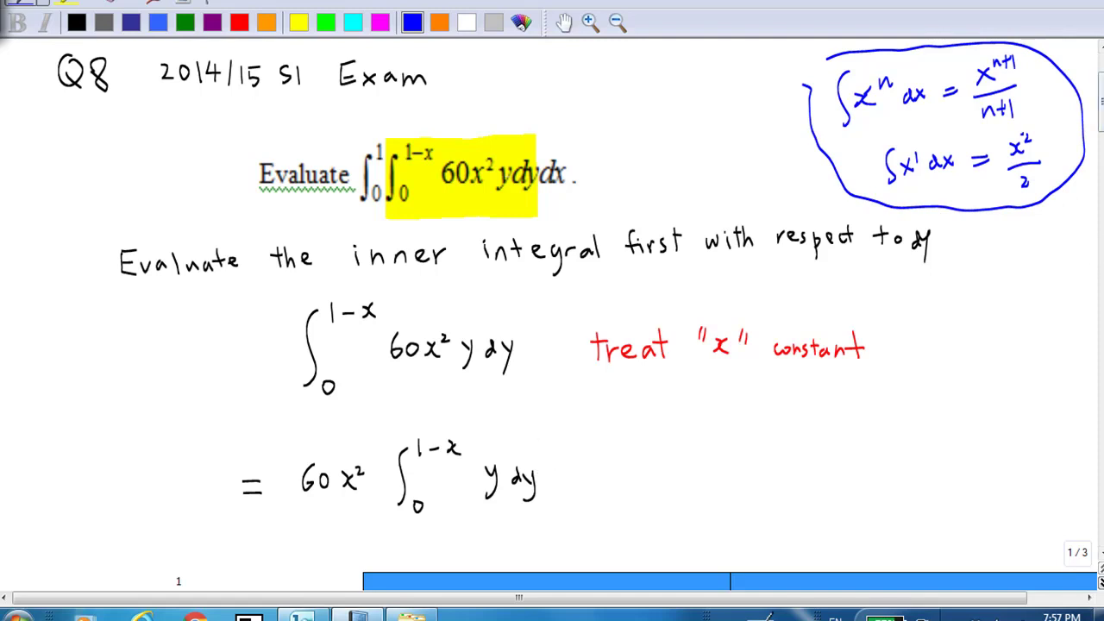
scroll(1077, 112, "down", 3)
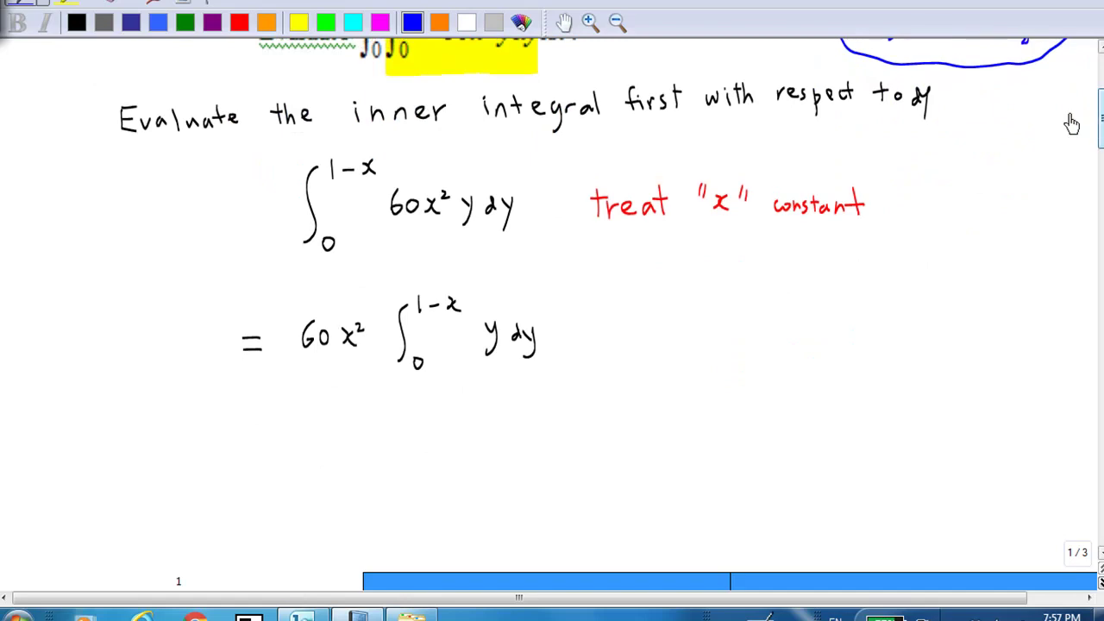
left_click_drag(249, 420, 271, 420)
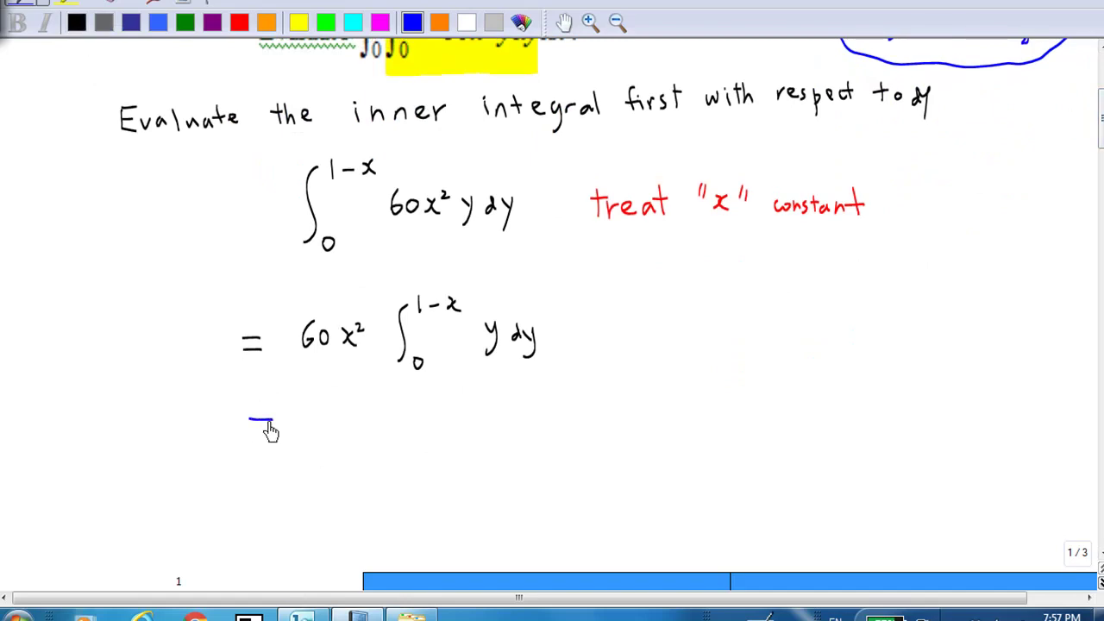
left_click(82, 26)
left_click_drag(249, 407, 305, 419)
Step: Write 60 times y²/2 evaluated up to the limit y = 1−x
left_click_drag(323, 406, 345, 414)
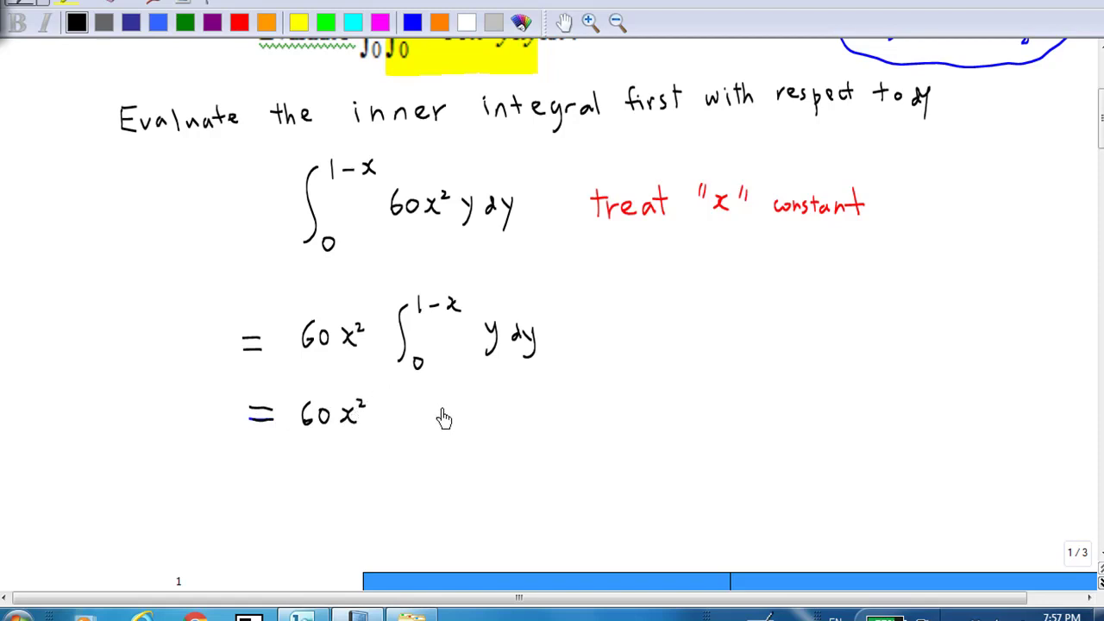
mouse_move(451, 421)
left_mouse_down()
mouse_move(460, 414)
mouse_move(467, 457)
left_mouse_up()
mouse_move(489, 402)
left_mouse_down()
mouse_move(491, 446)
mouse_move(558, 451)
left_mouse_up()
left_click_drag(516, 405, 600, 412)
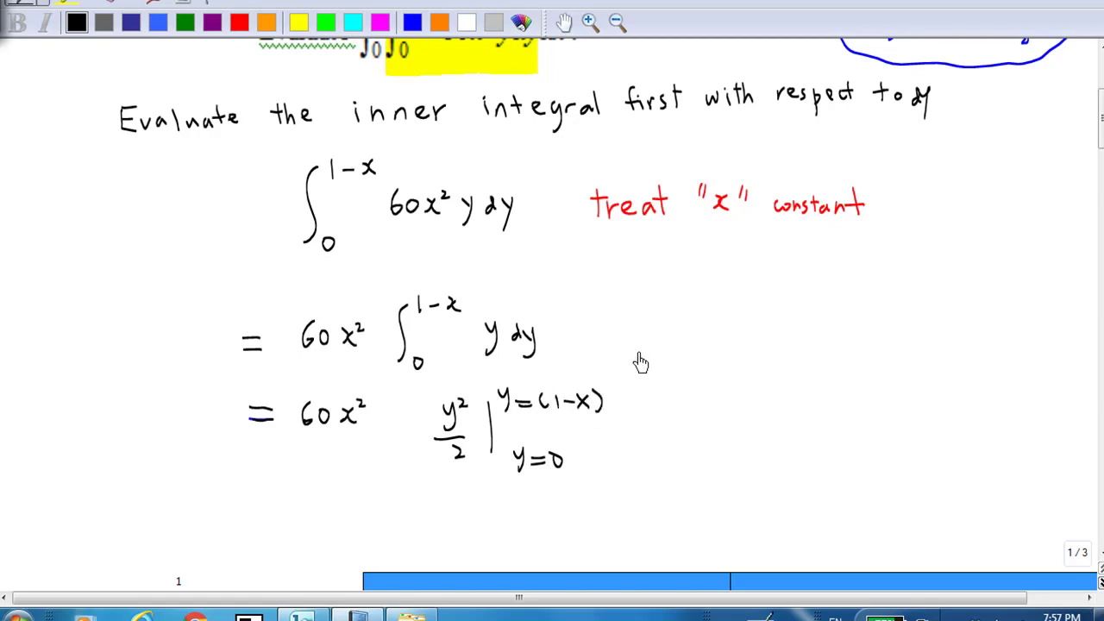
Step: Substitute to get (1−x)²/2 and simplify the inner integral to 30x²(1−x)²
left_click_drag(251, 511, 270, 510)
mouse_move(252, 520)
left_mouse_down()
mouse_move(338, 519)
mouse_move(353, 532)
mouse_move(365, 511)
left_mouse_up()
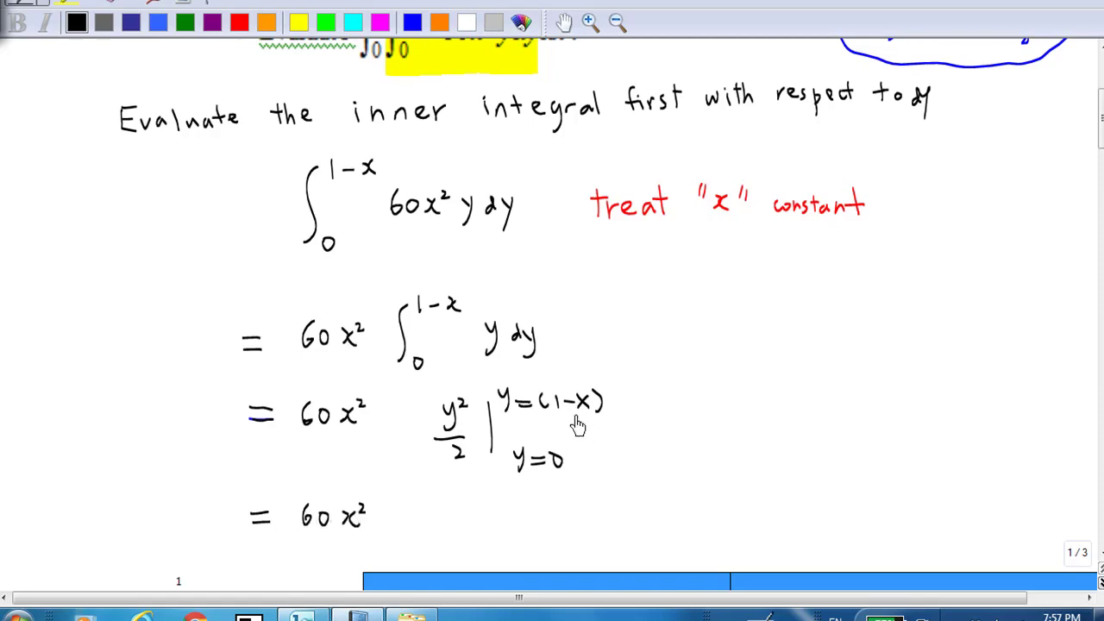
left_click_drag(407, 509, 409, 523)
mouse_move(390, 532)
left_mouse_down()
mouse_move(457, 529)
mouse_move(438, 551)
left_mouse_up()
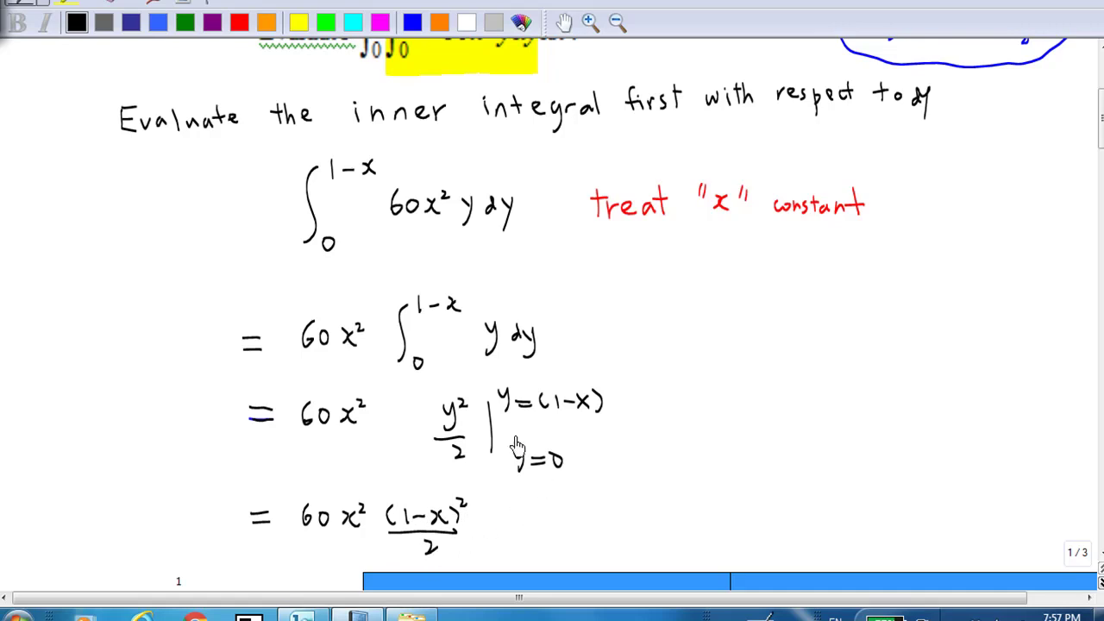
mouse_move(515, 537)
left_mouse_down()
mouse_move(565, 539)
mouse_move(571, 528)
mouse_move(580, 541)
mouse_move(582, 524)
mouse_move(615, 517)
mouse_move(620, 535)
mouse_move(630, 519)
mouse_move(664, 535)
left_mouse_up()
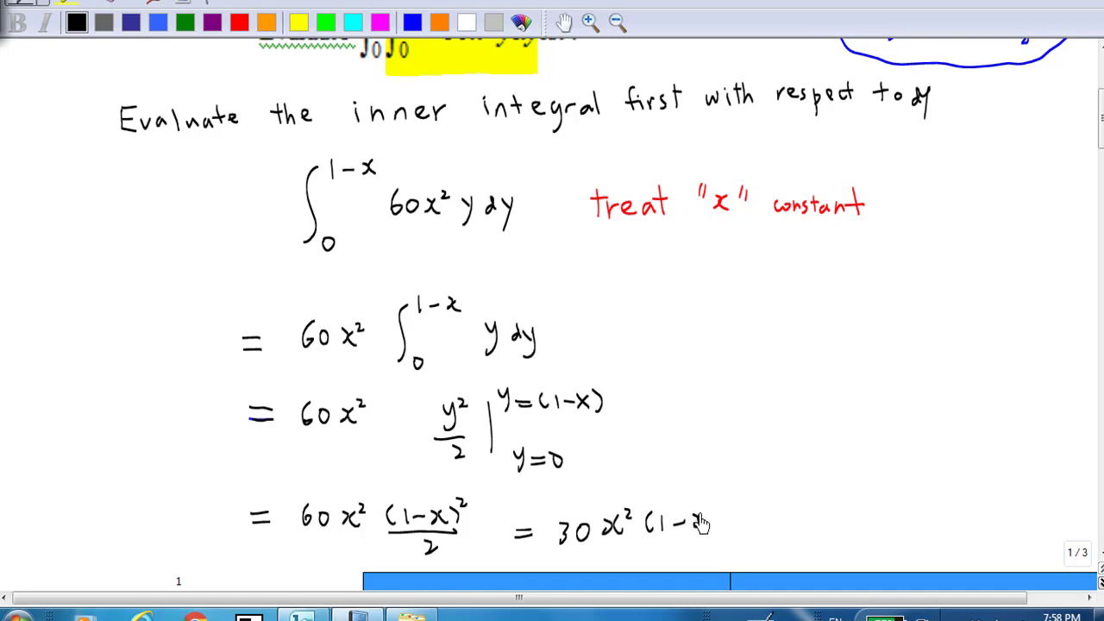
left_click_drag(715, 510, 719, 534)
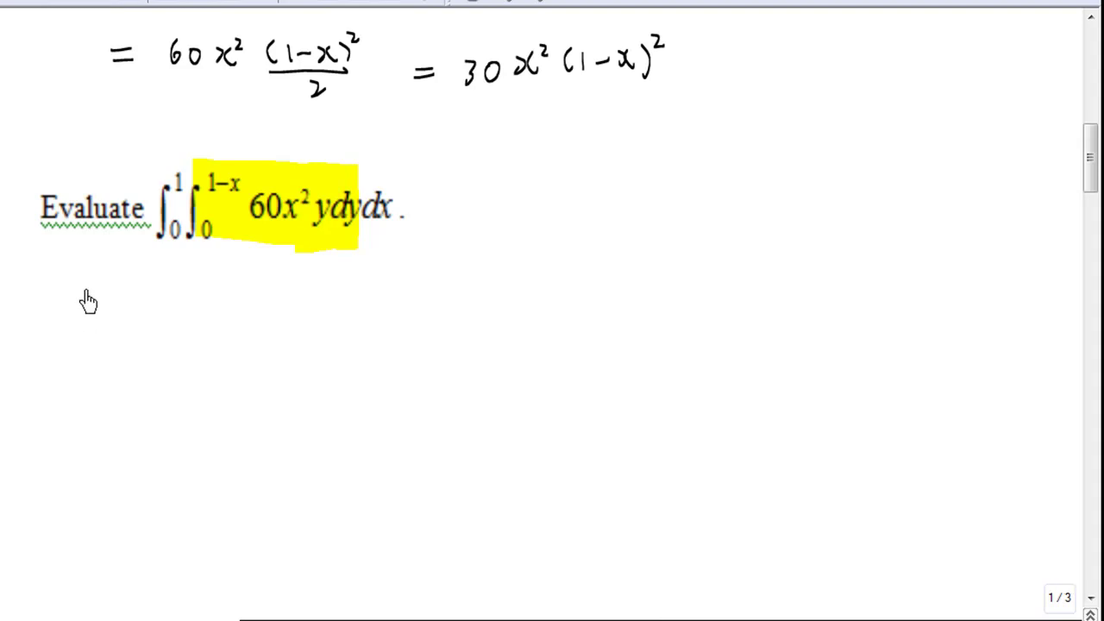
Step: Write = ∫₀¹ 30x²(1−x)² dx and begin expanding (1−x)² = 1−2x in blue beside it
mouse_move(84, 312)
left_mouse_down()
mouse_move(108, 312)
mouse_move(90, 322)
mouse_move(108, 321)
mouse_move(135, 347)
mouse_move(129, 358)
mouse_move(144, 355)
left_mouse_up()
mouse_move(145, 288)
left_mouse_down()
mouse_move(184, 333)
mouse_move(181, 352)
mouse_move(191, 339)
mouse_move(201, 347)
mouse_move(197, 328)
mouse_move(214, 326)
mouse_move(222, 343)
mouse_move(262, 319)
mouse_move(257, 343)
mouse_move(269, 330)
mouse_move(310, 332)
mouse_move(316, 344)
mouse_move(324, 319)
mouse_move(335, 346)
mouse_move(339, 324)
mouse_move(396, 347)
left_mouse_up()
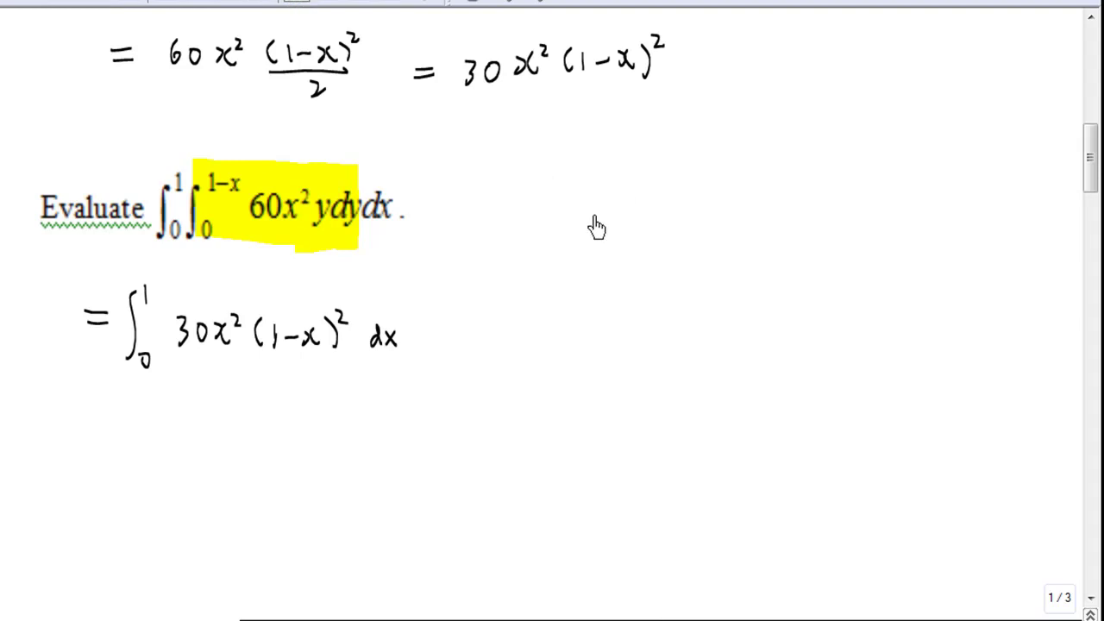
mouse_move(596, 214)
left_mouse_down()
mouse_move(592, 237)
mouse_move(674, 221)
mouse_move(677, 238)
mouse_move(688, 221)
mouse_move(741, 243)
mouse_move(770, 231)
mouse_move(813, 244)
mouse_move(843, 230)
left_mouse_up()
Step: Finish (1−x)² = 1−2x+x², start expanding x²(1−x)², and undo a stray stroke
mouse_move(833, 221)
left_mouse_down()
mouse_move(864, 226)
mouse_move(866, 242)
mouse_move(884, 222)
left_mouse_up()
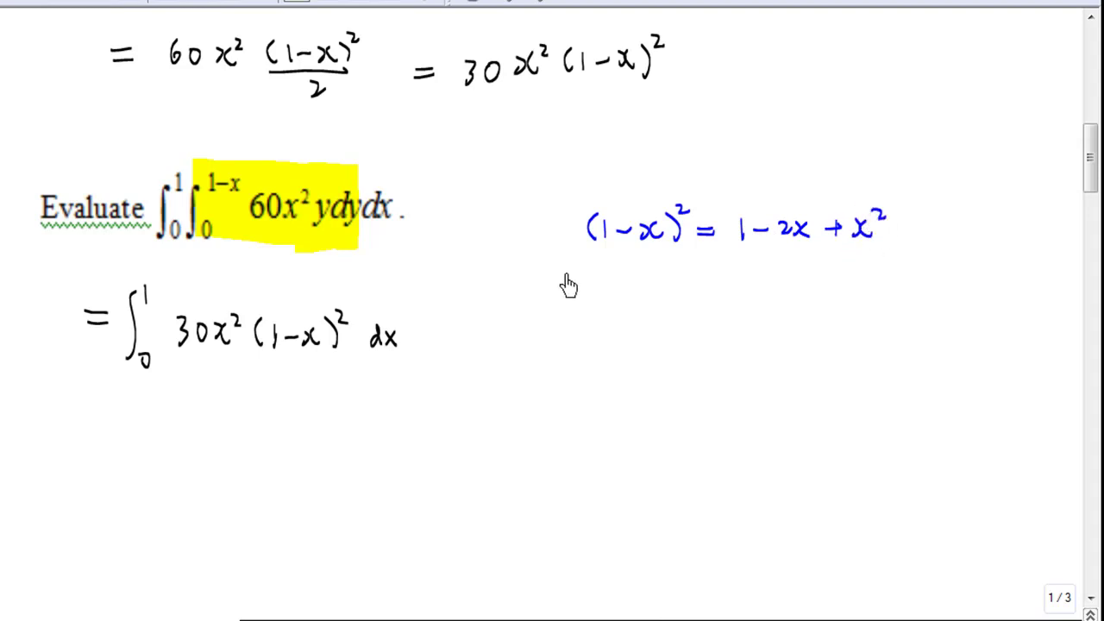
mouse_move(556, 278)
left_mouse_down()
mouse_move(568, 295)
mouse_move(557, 295)
mouse_move(577, 280)
mouse_move(595, 293)
mouse_move(646, 287)
mouse_move(660, 302)
mouse_move(669, 279)
mouse_move(669, 292)
mouse_move(690, 278)
mouse_move(713, 295)
left_mouse_up()
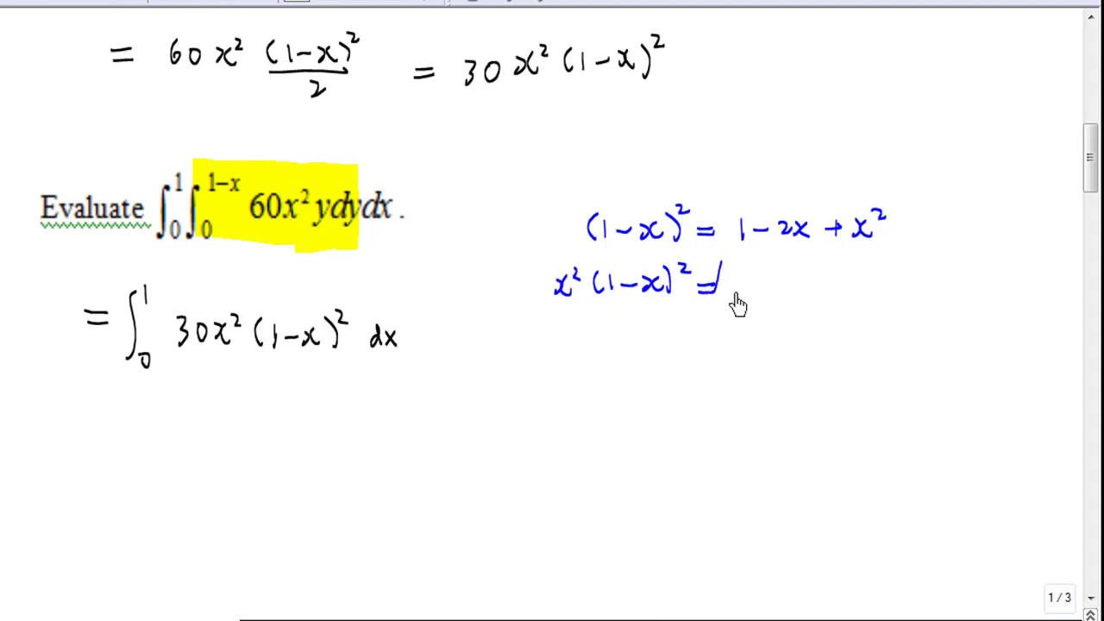
key("ctrl+z")
key("ctrl+z")
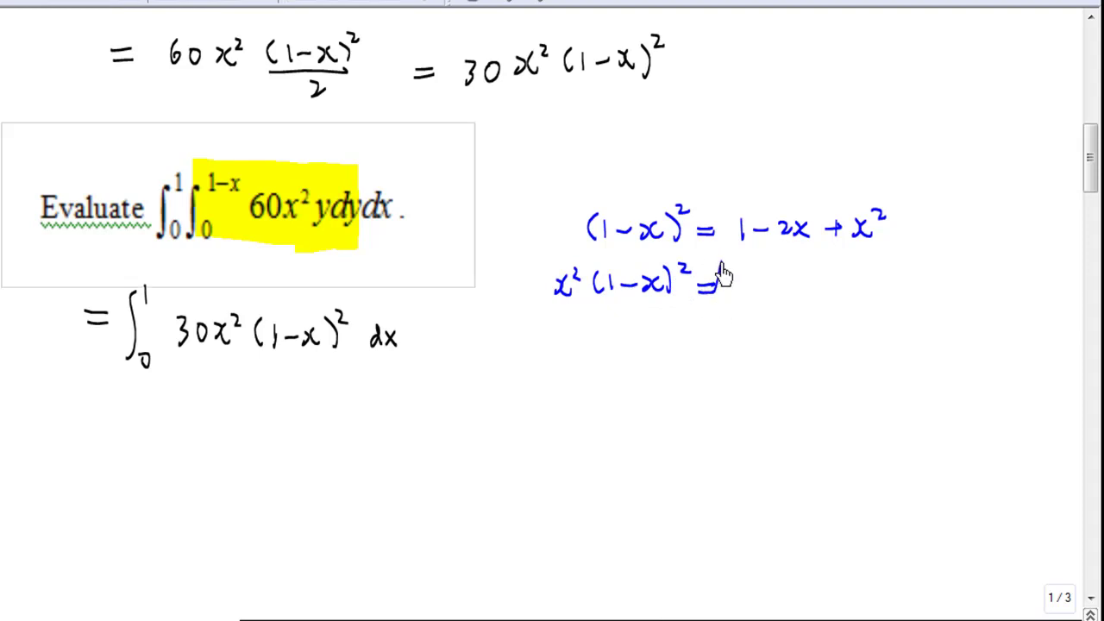
Step: Complete x²(1−x)² = x²−2x³+x⁴ and begin a new line with = 30 below
key("Escape")
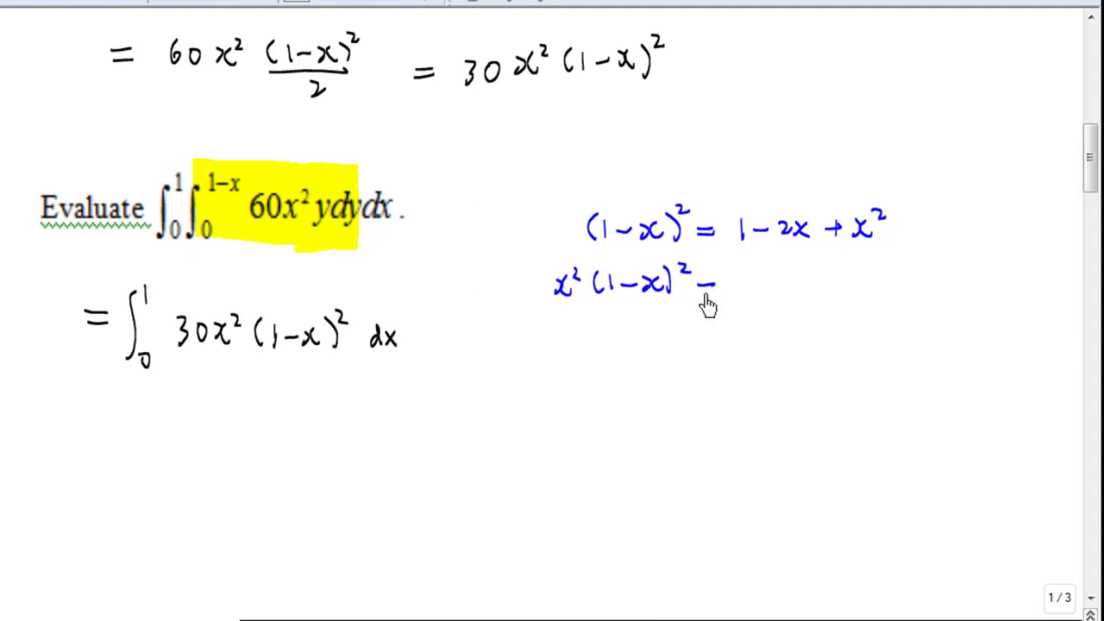
left_click_drag(695, 294, 741, 295)
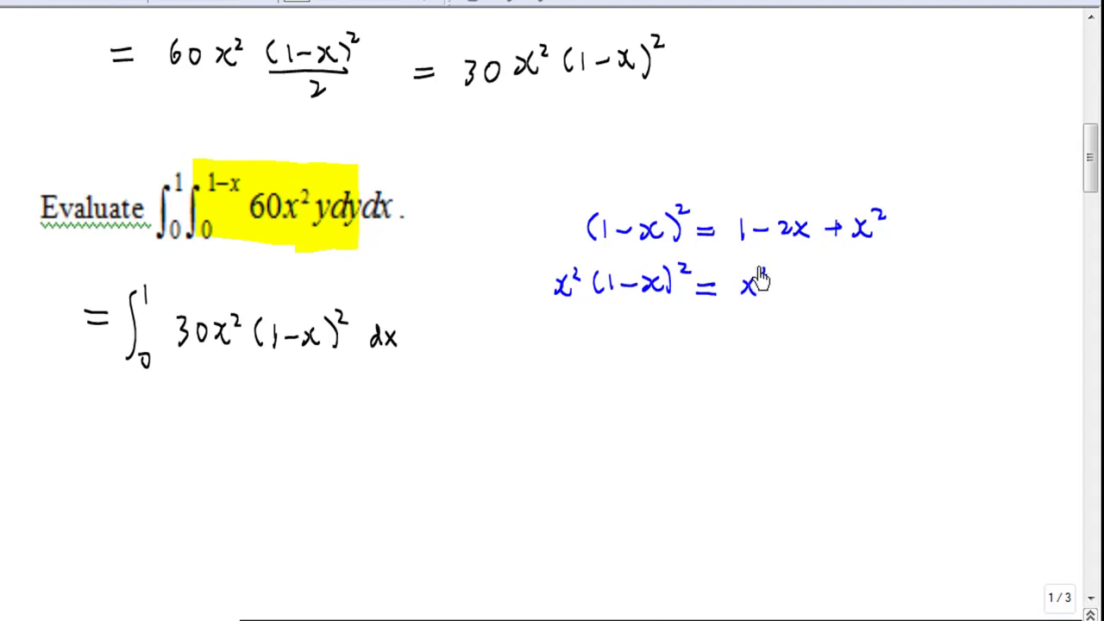
mouse_move(761, 267)
left_mouse_down()
mouse_move(798, 293)
mouse_move(811, 280)
mouse_move(814, 293)
mouse_move(824, 271)
mouse_move(843, 268)
mouse_move(851, 298)
mouse_move(897, 277)
left_mouse_up()
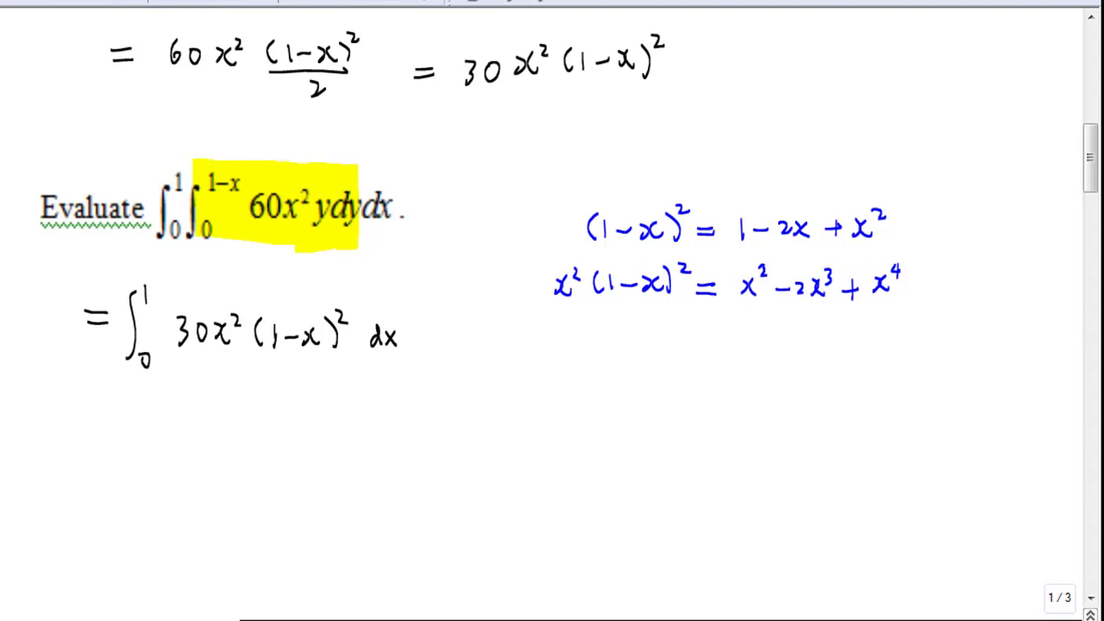
mouse_move(95, 438)
left_mouse_down()
mouse_move(115, 438)
mouse_move(144, 461)
mouse_move(162, 449)
left_mouse_up()
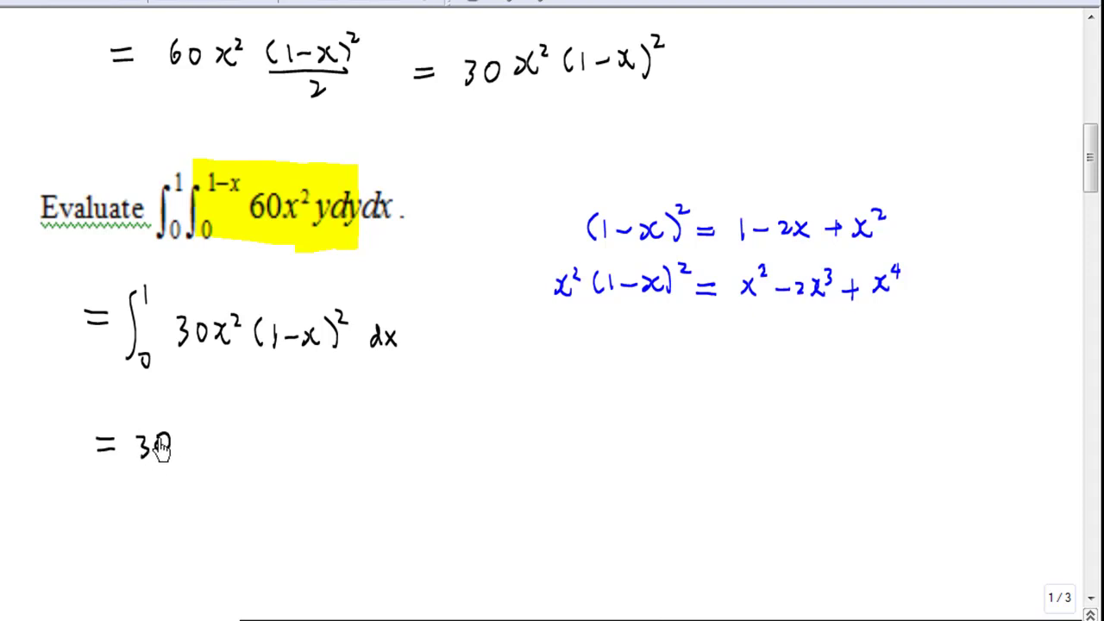
Step: Write ∫₀¹ (x²−2x³+x⁴) dx after 30 and begin the blue ∫xⁿ dx = xⁿ⁺¹ rule
mouse_move(207, 415)
left_mouse_down()
mouse_move(200, 473)
mouse_move(217, 461)
left_mouse_up()
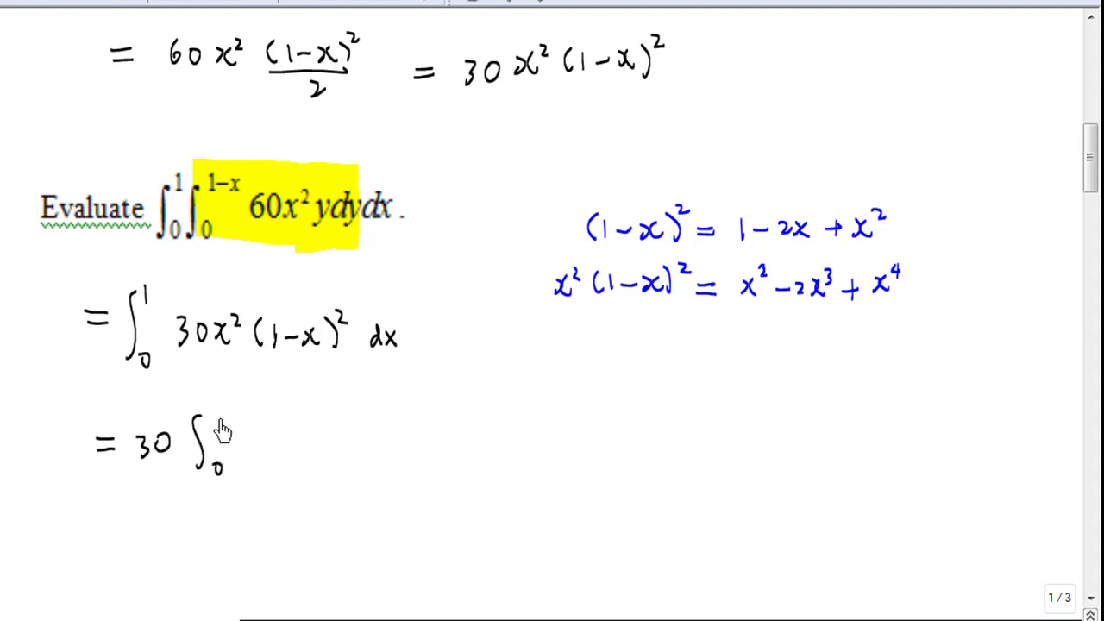
mouse_move(213, 403)
left_mouse_down()
mouse_move(254, 444)
mouse_move(274, 422)
mouse_move(328, 444)
mouse_move(344, 438)
mouse_move(350, 414)
mouse_move(351, 431)
mouse_move(384, 444)
mouse_move(412, 431)
mouse_move(414, 441)
mouse_move(432, 424)
mouse_move(502, 444)
left_mouse_up()
left_click_drag(502, 431, 489, 444)
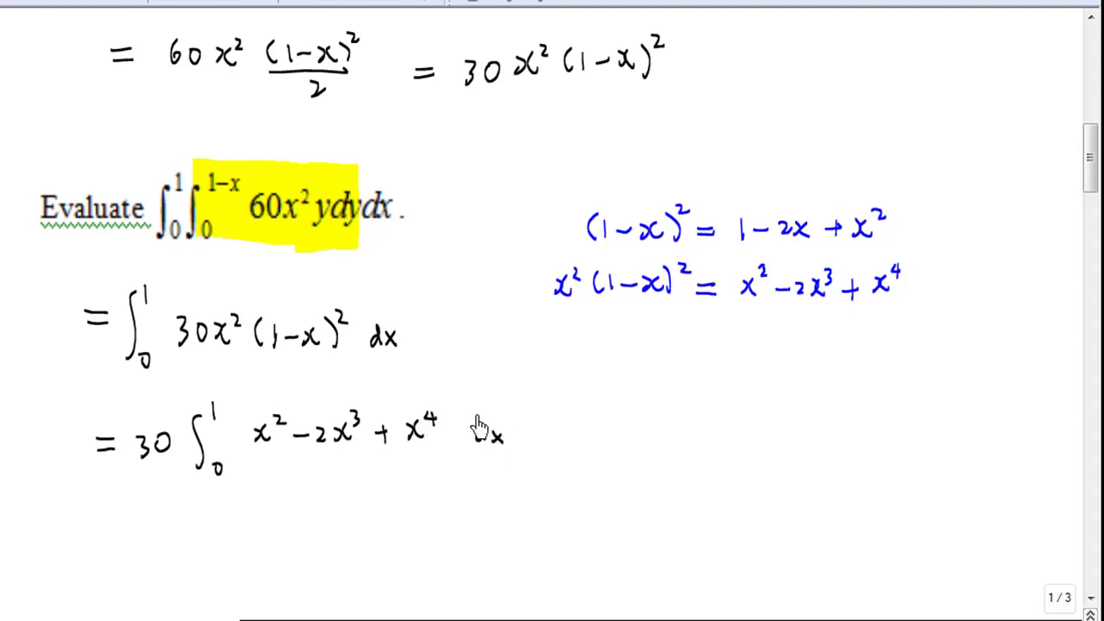
left_click_drag(445, 415, 447, 446)
left_click_drag(253, 413, 247, 456)
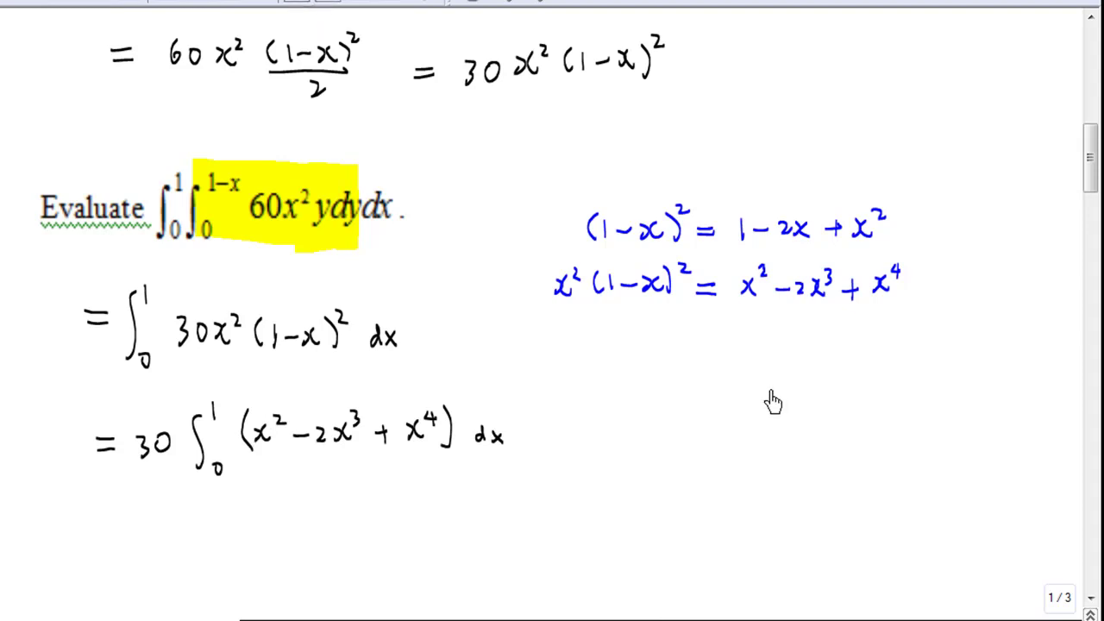
mouse_move(762, 350)
left_mouse_down()
mouse_move(760, 400)
mouse_move(798, 369)
mouse_move(897, 382)
left_mouse_up()
mouse_move(923, 346)
left_mouse_down()
mouse_move(951, 363)
mouse_move(949, 336)
mouse_move(983, 325)
mouse_move(984, 345)
left_mouse_up()
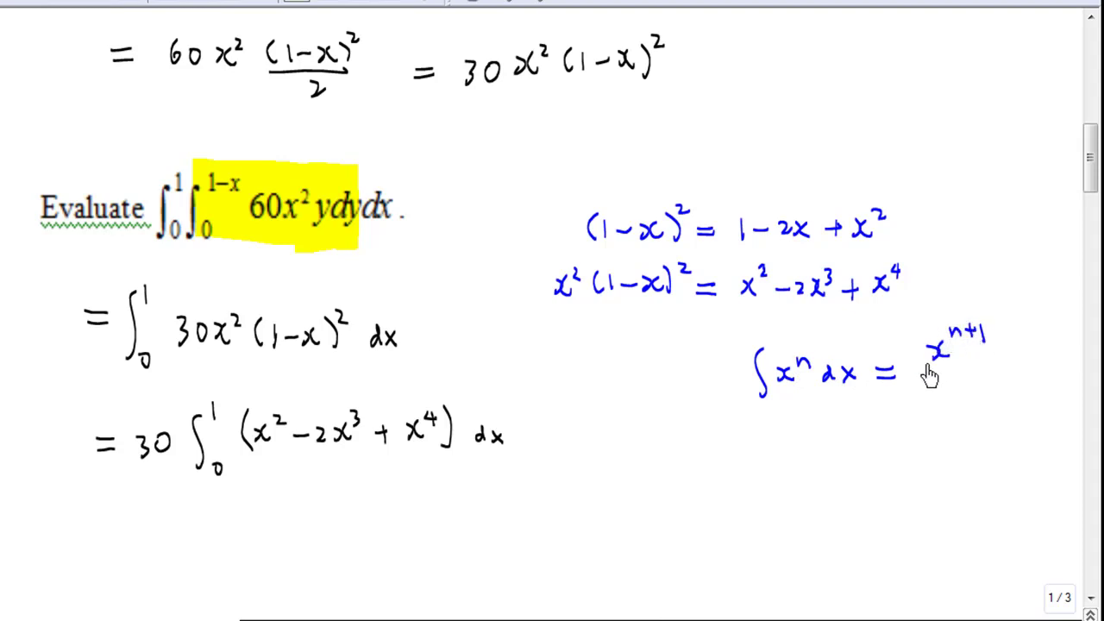